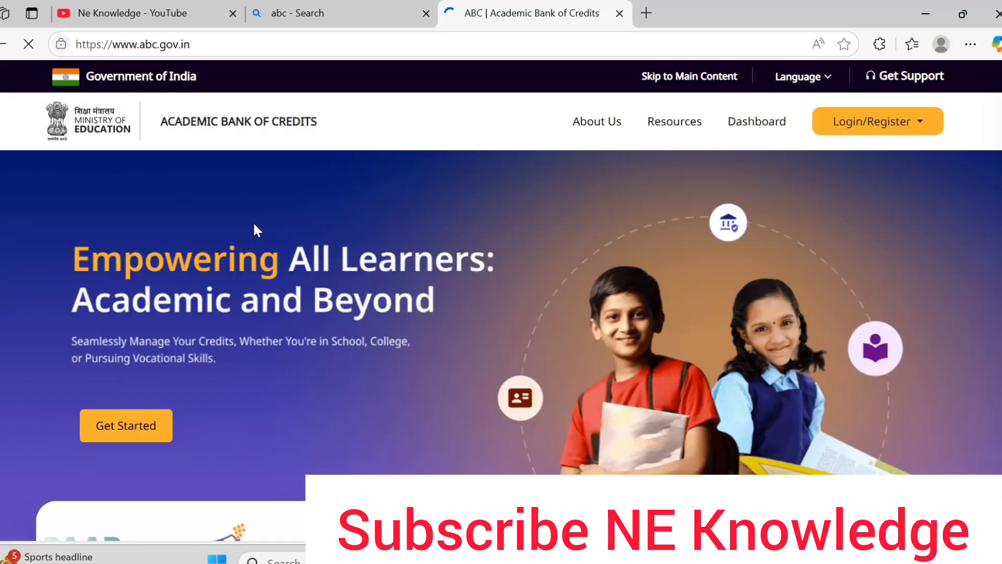
Step: Choose Login/Register > Student on the ABC site to reach the DigiLocker sign-in page
click(875, 127)
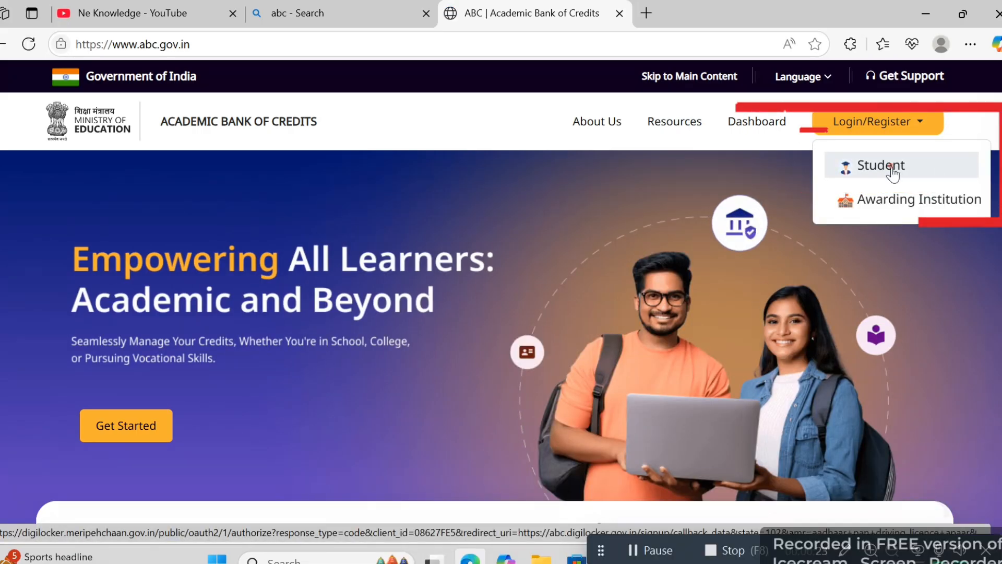
click(893, 172)
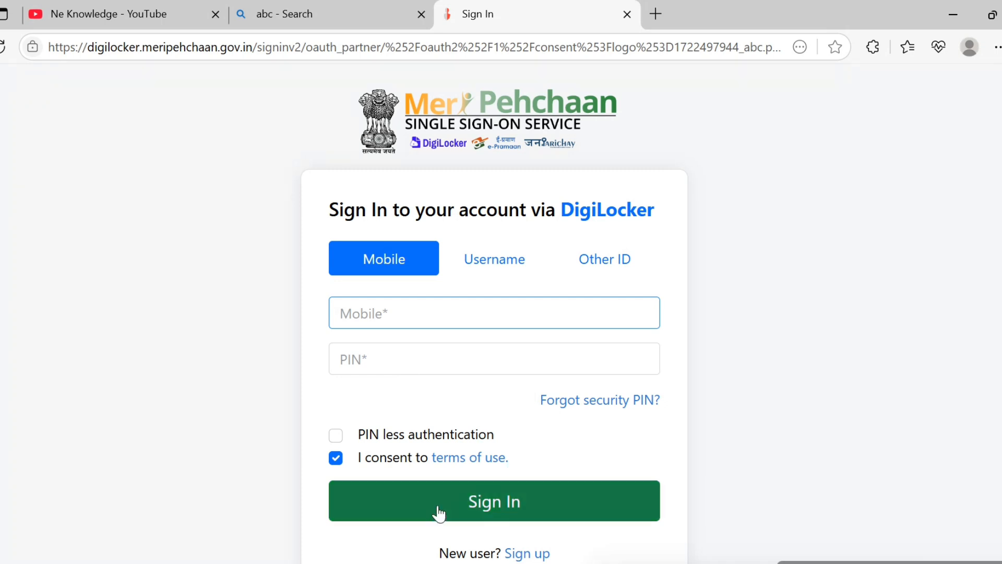
Step: Switch the DigiLocker sign-in form from Username to Other ID, then scroll to the New user Sign up link
click(493, 256)
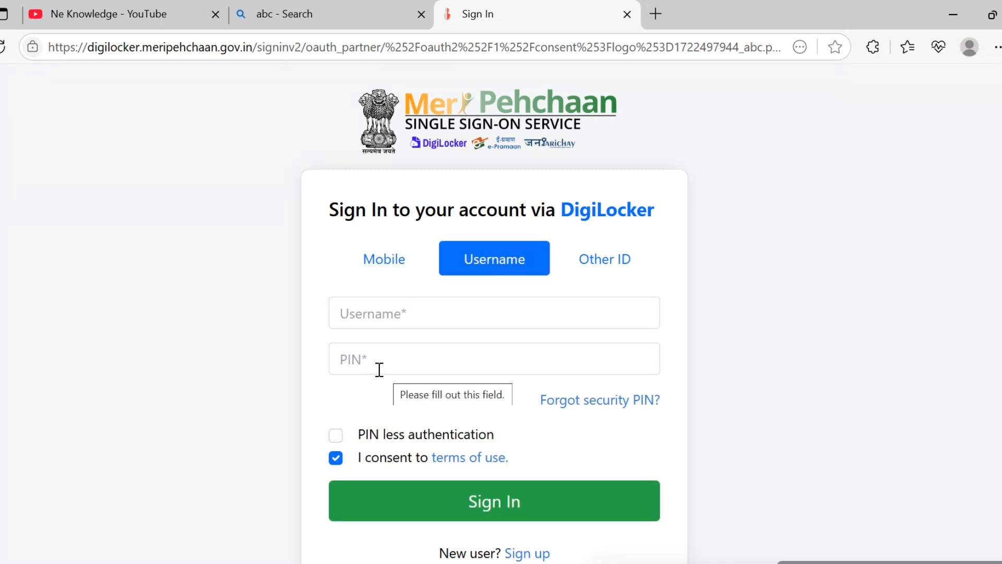
click(599, 268)
click(453, 315)
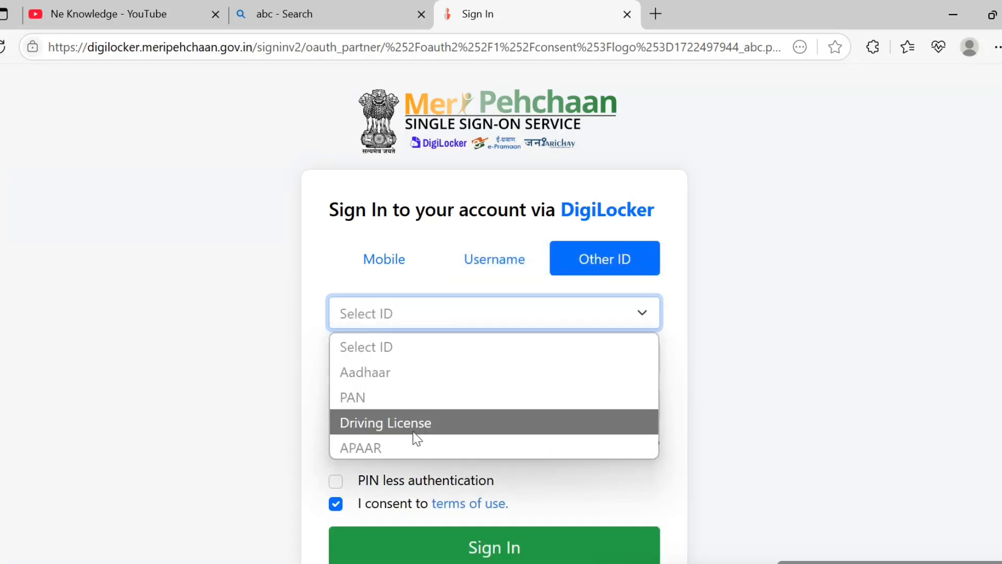
click(673, 487)
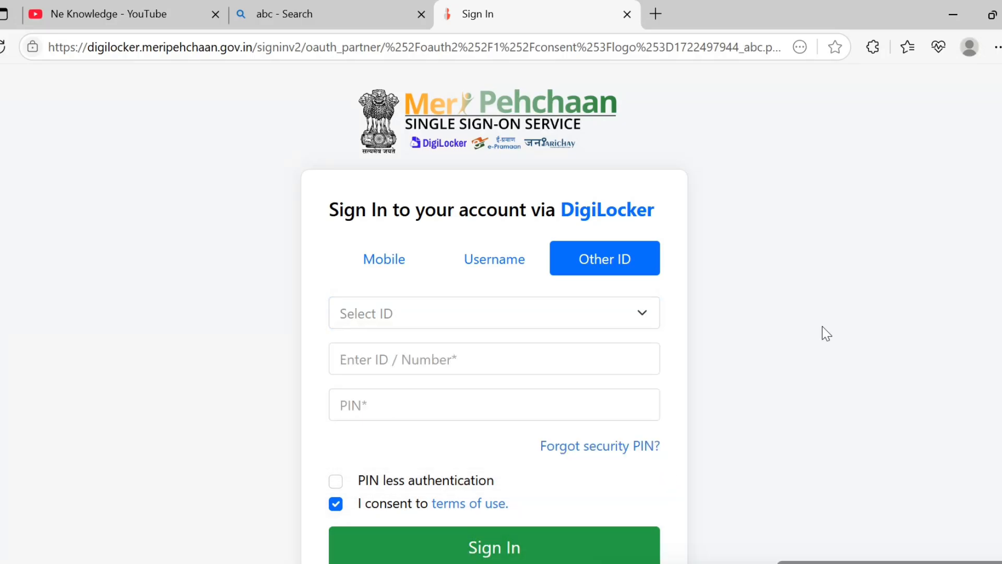
scroll(494, 313, down, 3)
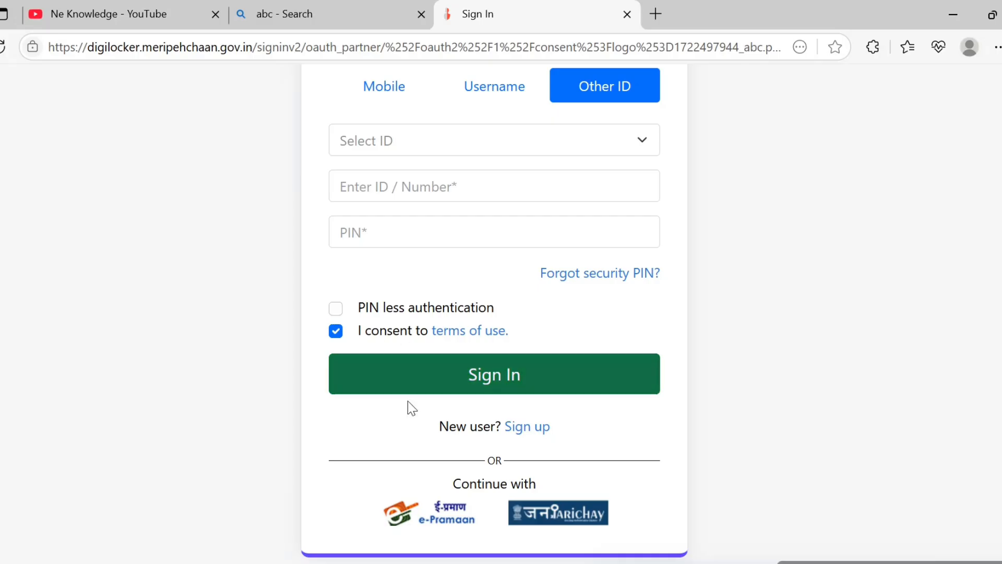
drag(443, 425, 511, 426)
Step: Open the DigiLocker Sign up form and tick 'I consent to terms of use'
click(526, 428)
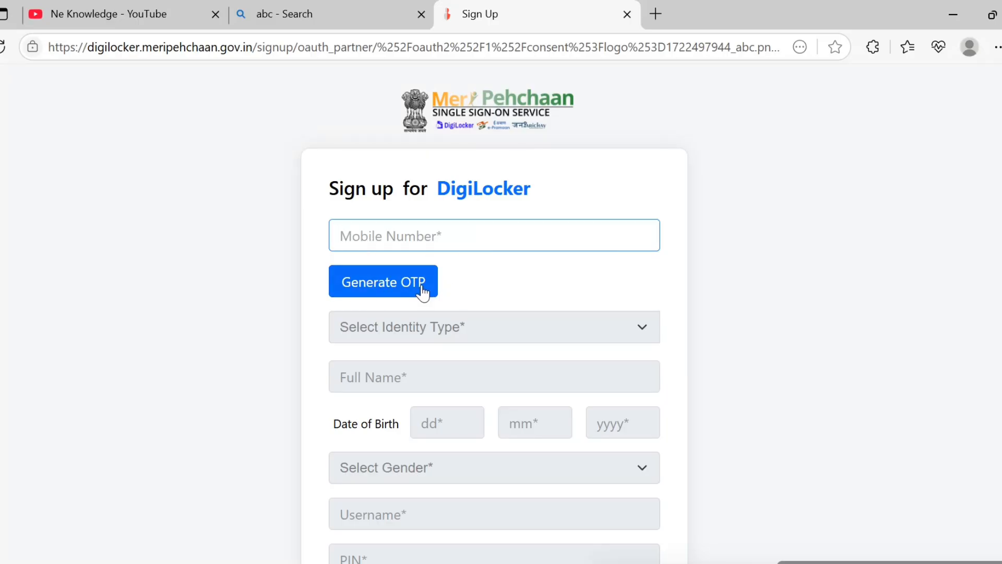
click(437, 326)
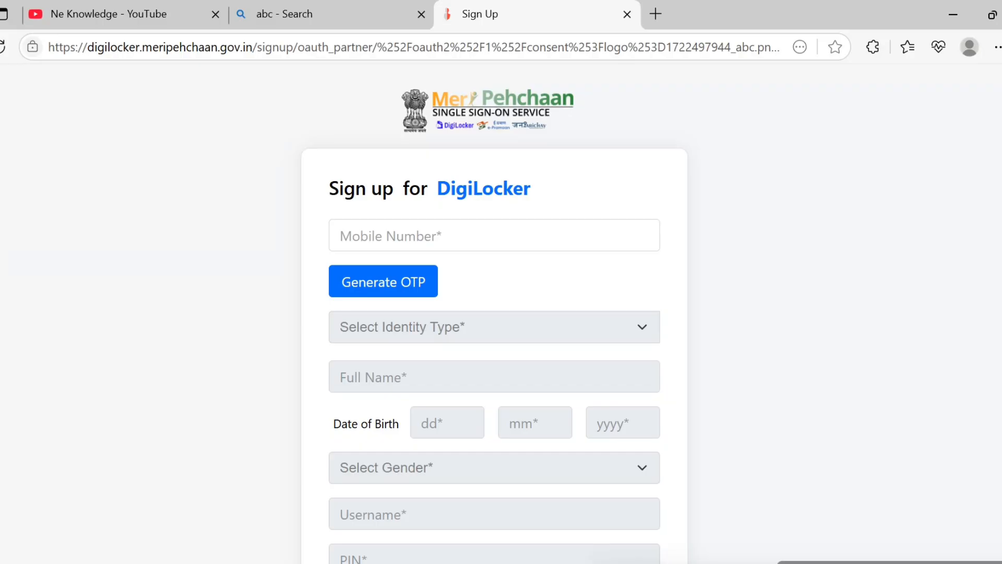
scroll(494, 313, down, 4)
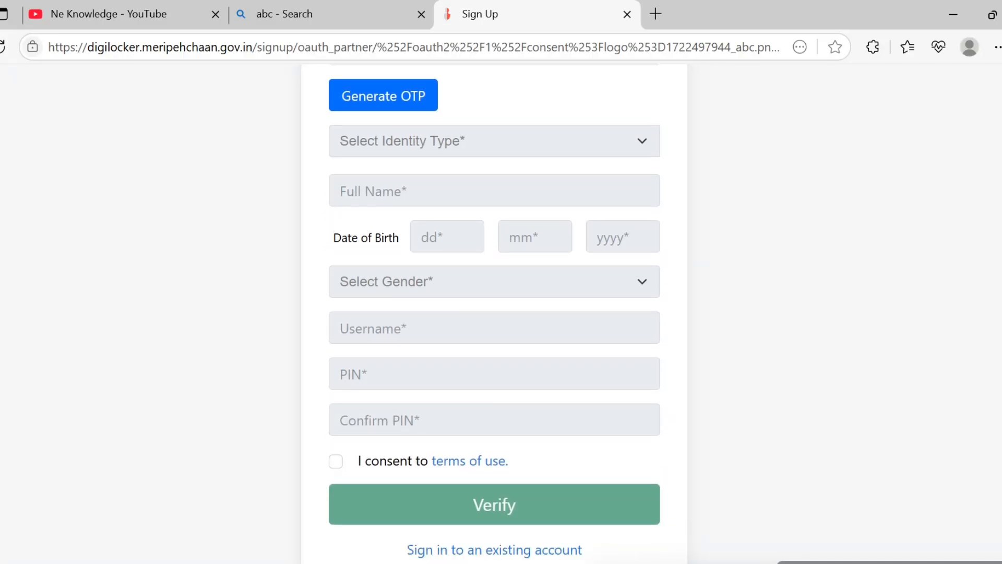
scroll(494, 313, down, 1)
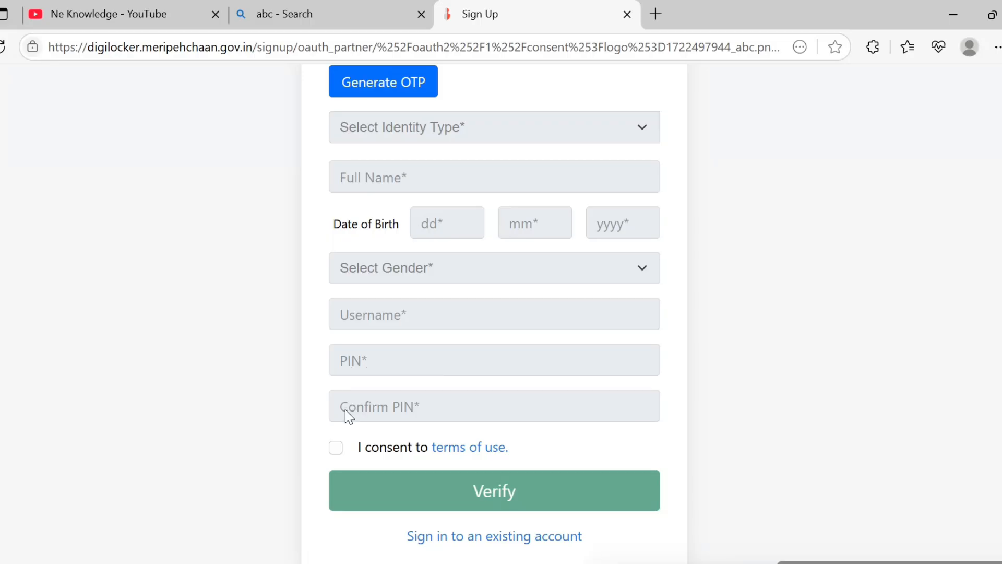
click(336, 450)
Step: Go back to the existing-account sign-in, use the Mobile option, and sign in with the OTP
click(510, 540)
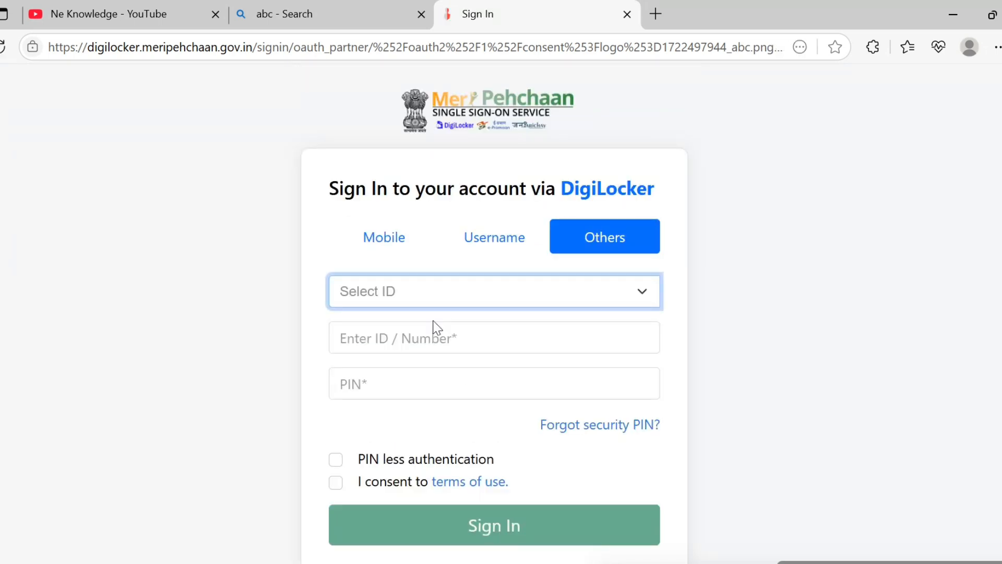
click(384, 236)
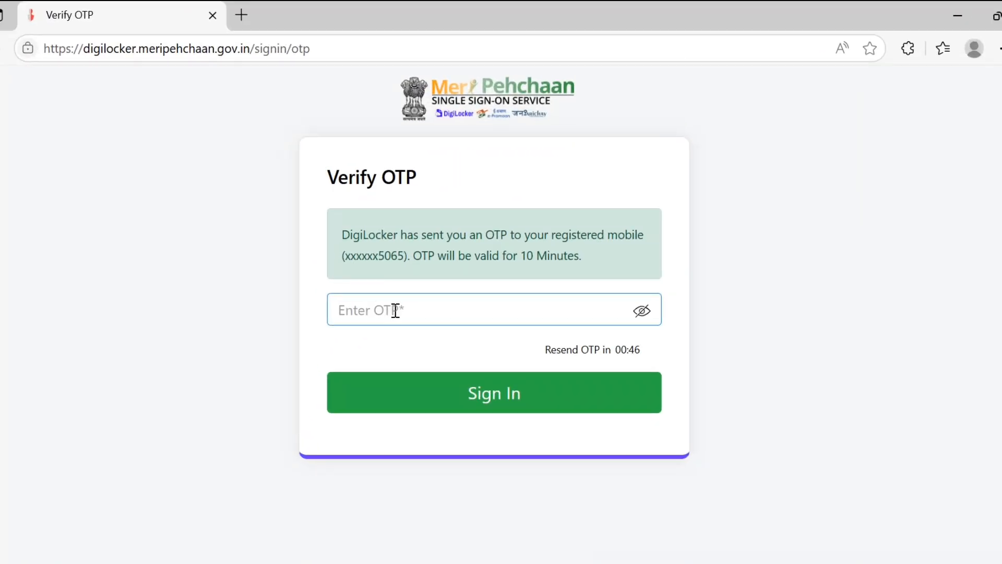
text(••)
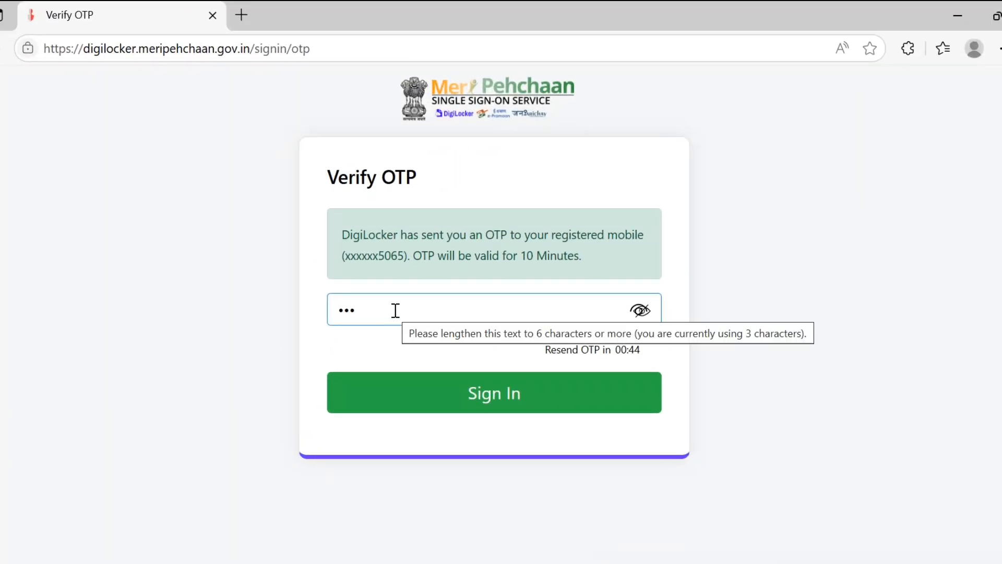
text(••)
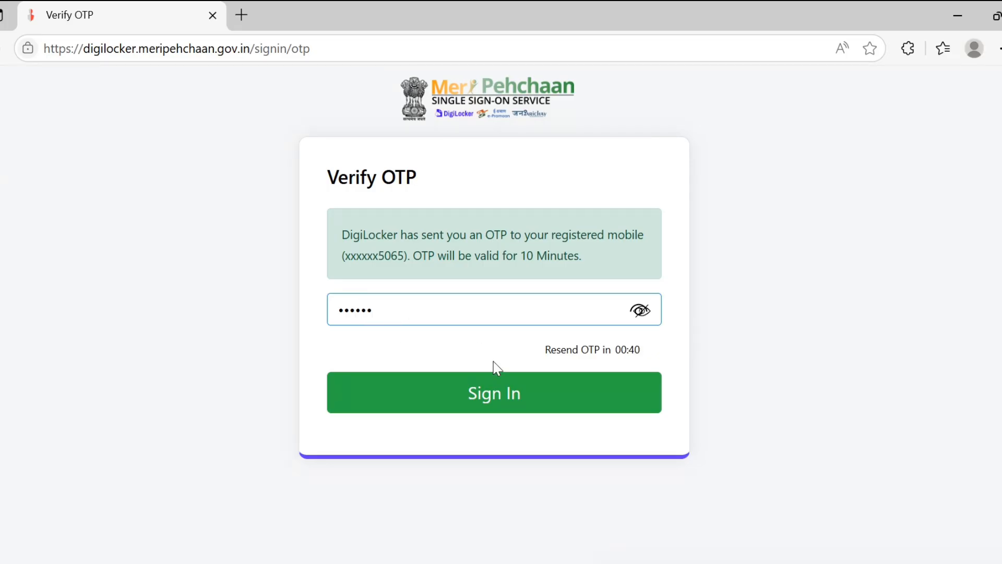
click(486, 401)
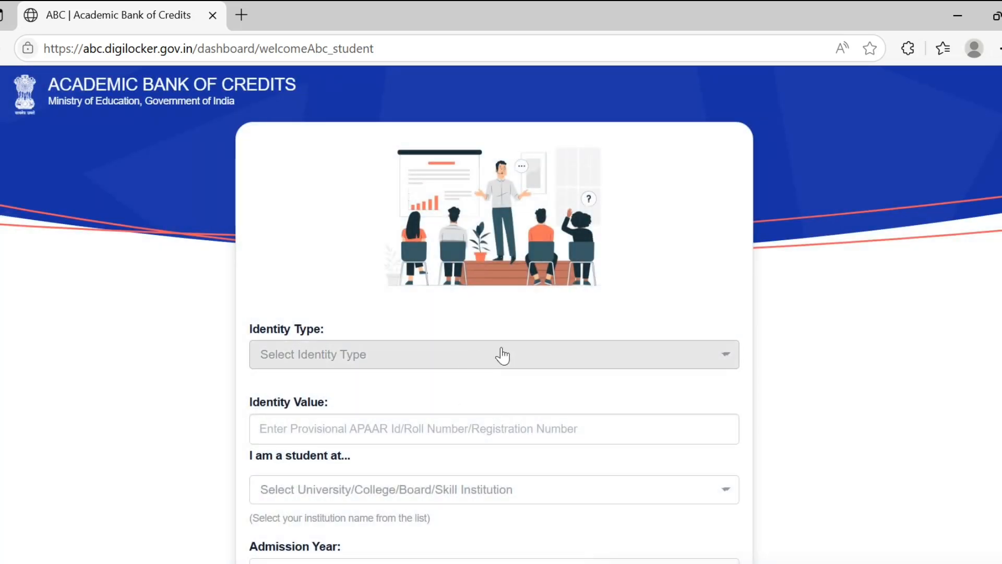
Step: Set the Admission Year to 2025 on the ABC student welcome form
click(512, 354)
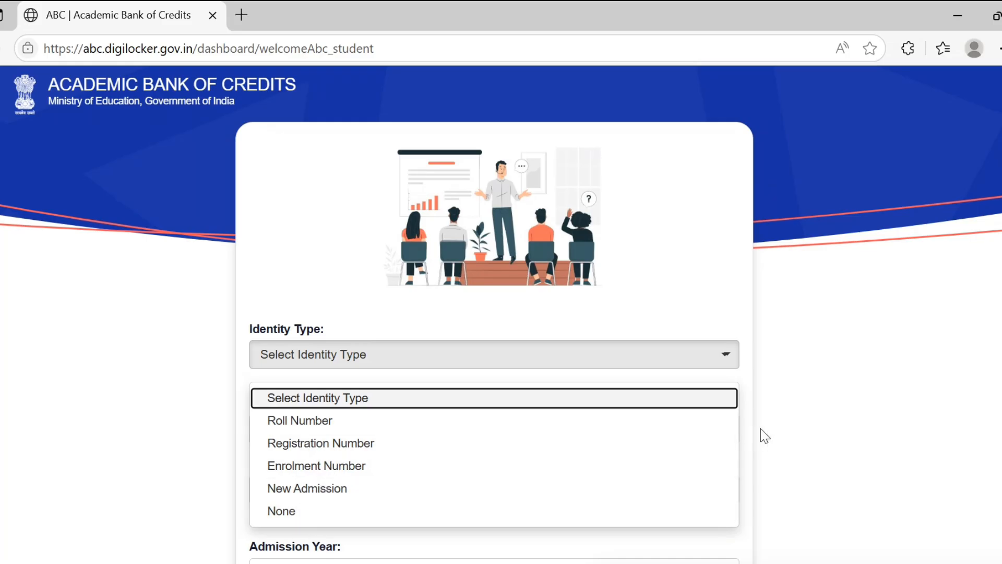
click(808, 466)
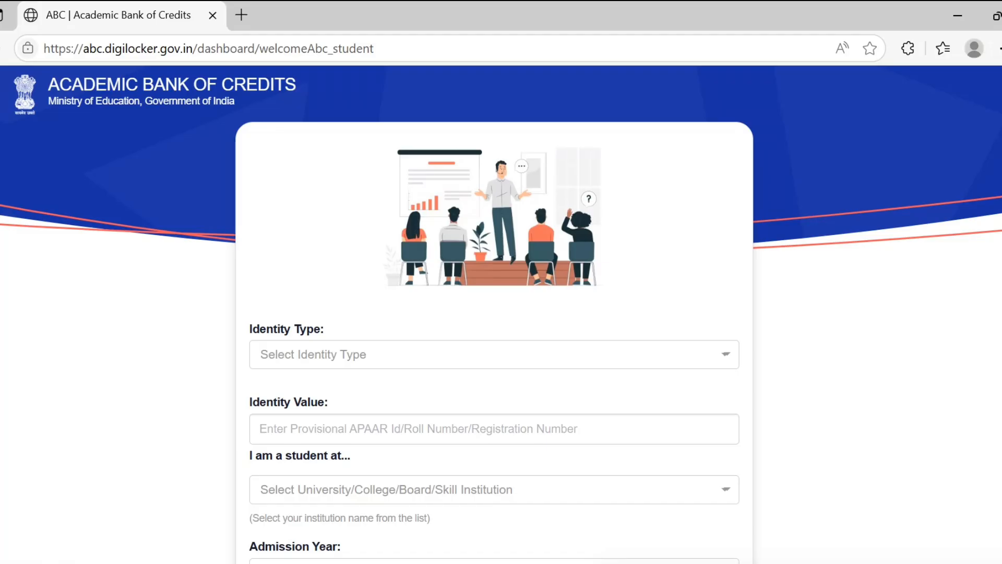
scroll(501, 334, down, 2)
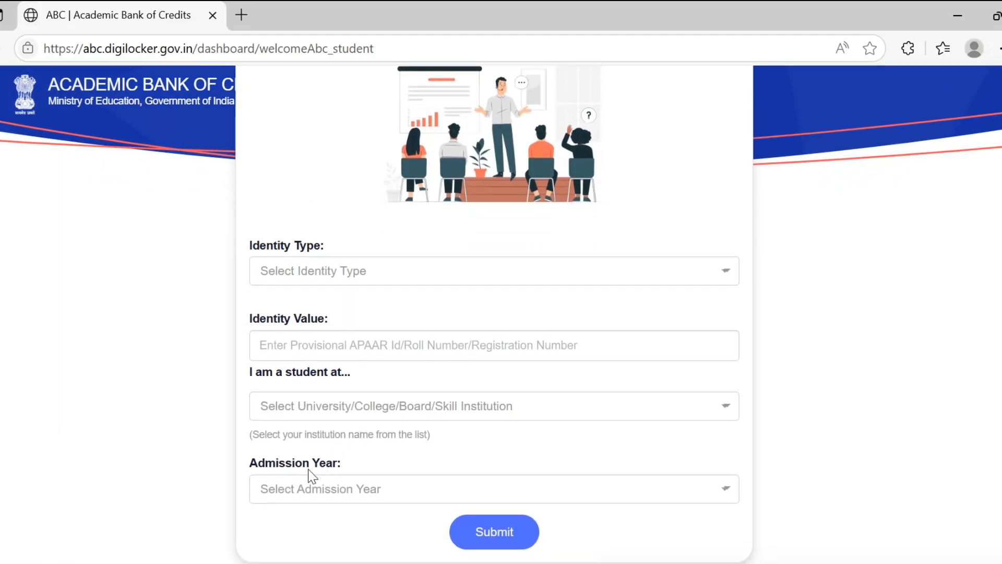
click(350, 490)
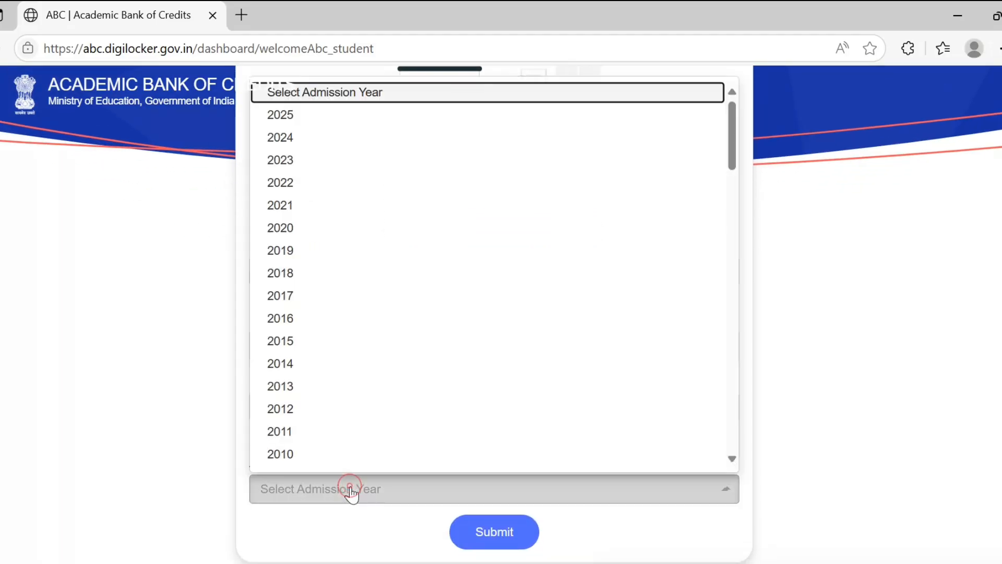
click(302, 117)
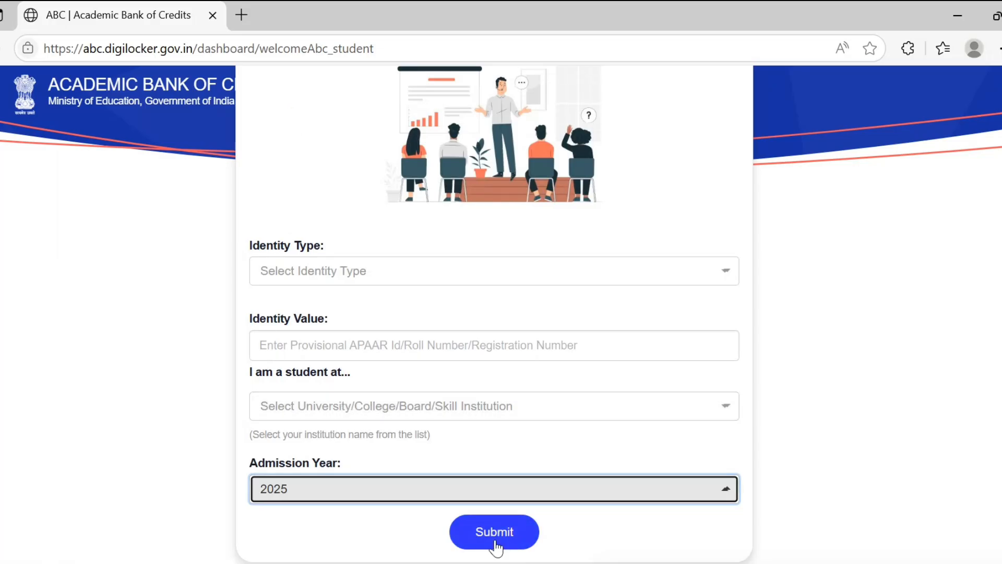
Step: Browse the institution list, then set Identity Type to None
click(427, 416)
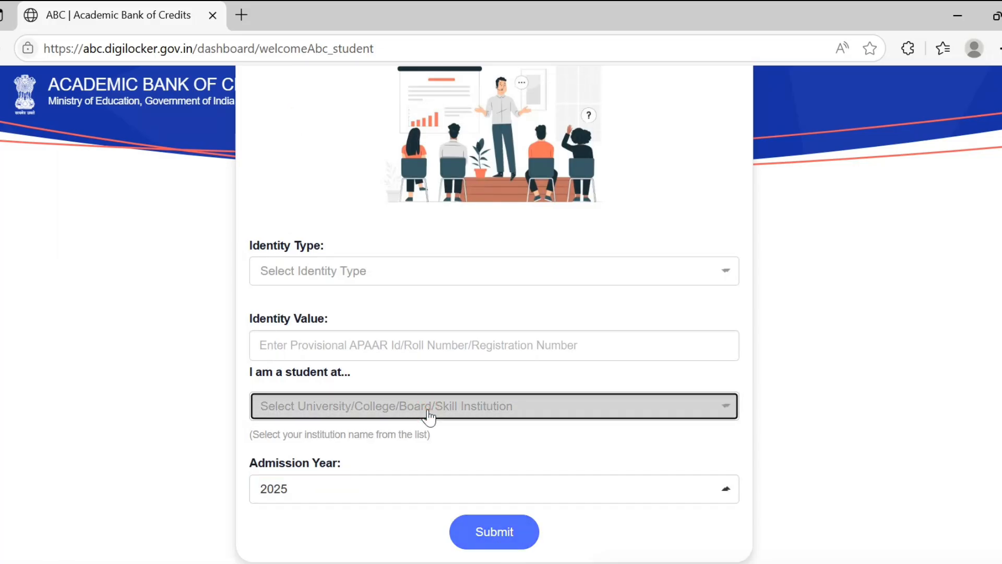
click(428, 416)
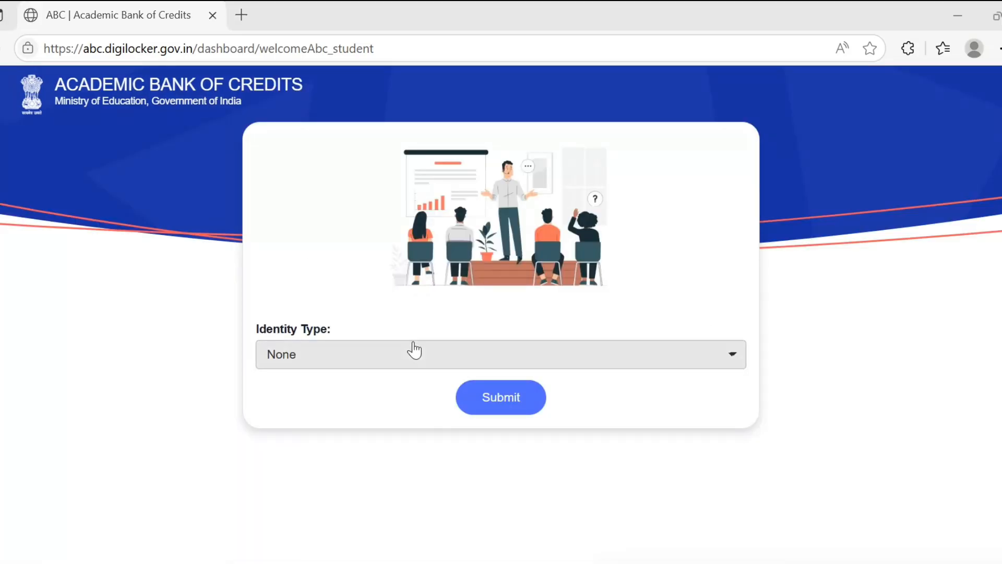
click(414, 350)
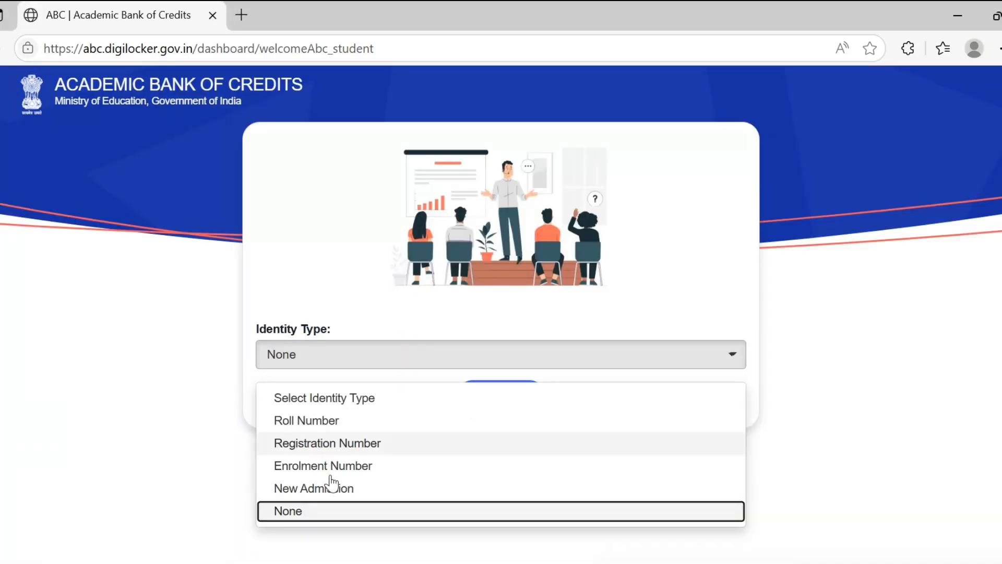
click(321, 512)
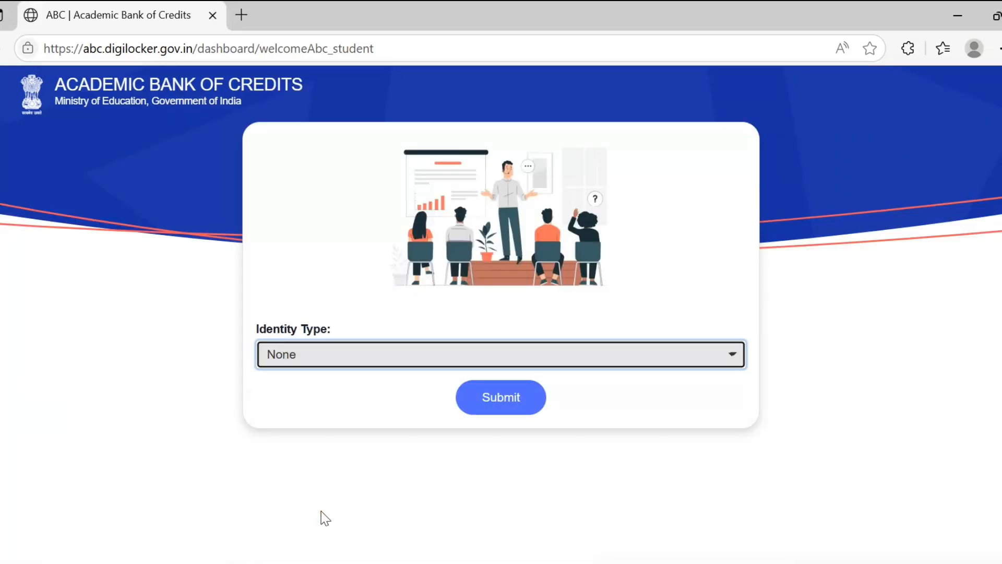
Step: Submit the registration details and select the newly created APAAR ID in the confirmation
click(502, 403)
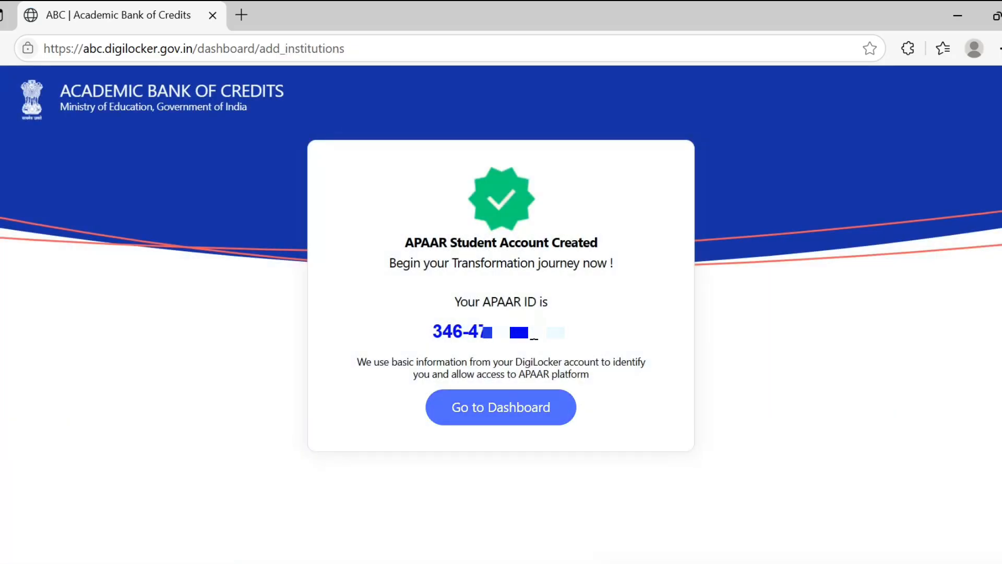
drag(433, 332, 570, 339)
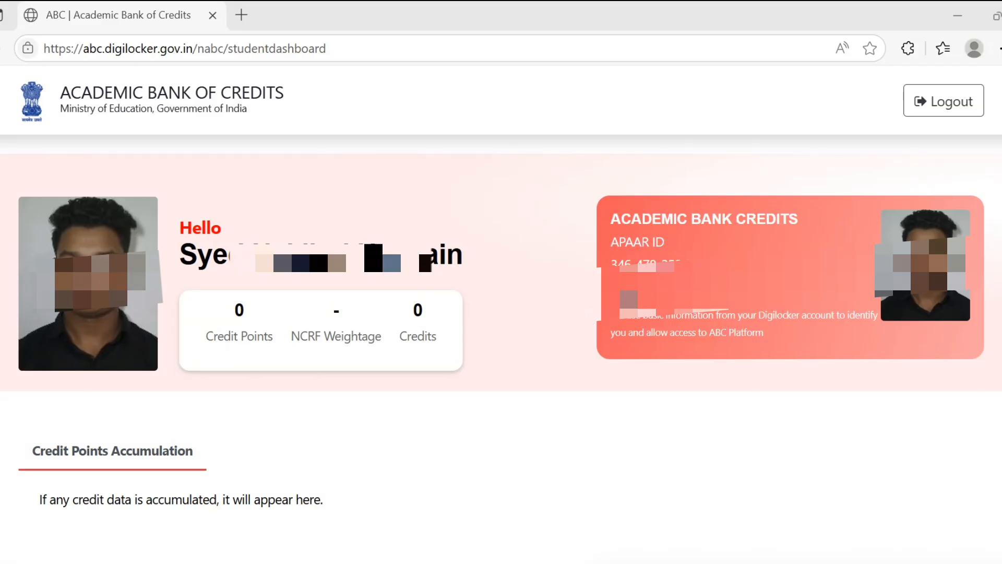
Step: Select the APAAR ID on the dashboard card, then log out to the abc.gov.in home page
click(628, 298)
drag(616, 290, 756, 290)
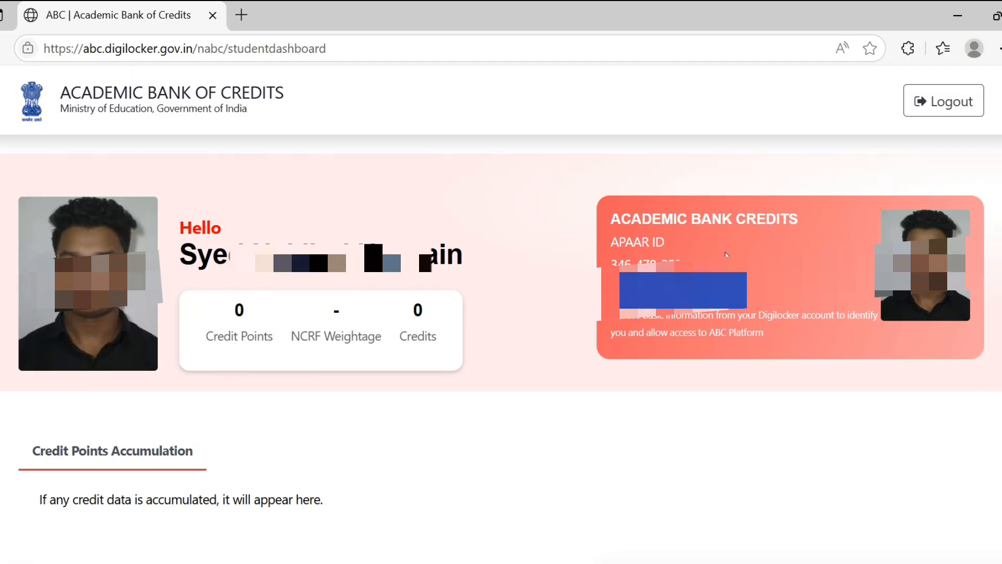
click(951, 110)
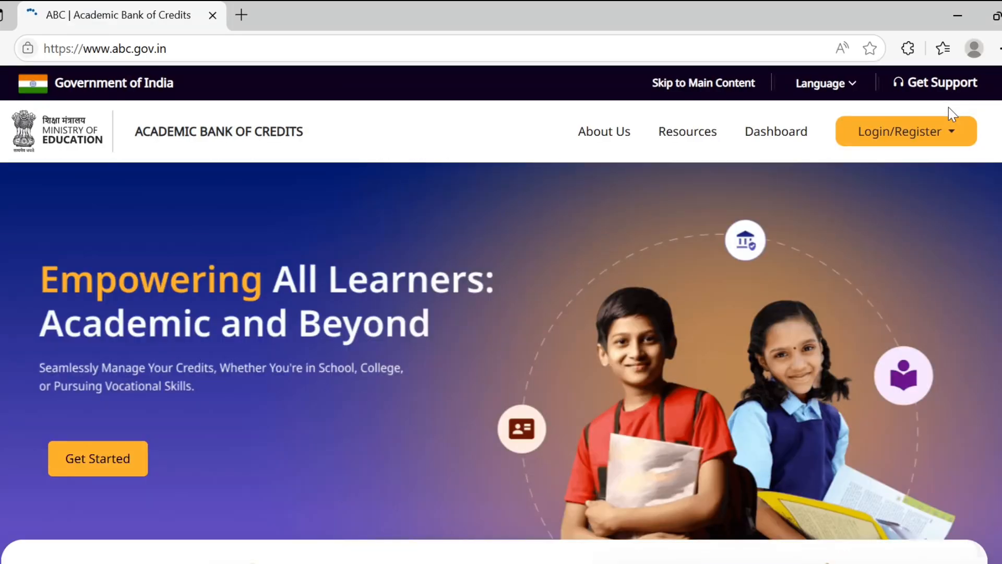
Step: Log back in as a student using the saved mobile number, PIN and OTP, declining Edge's password prompt
click(900, 140)
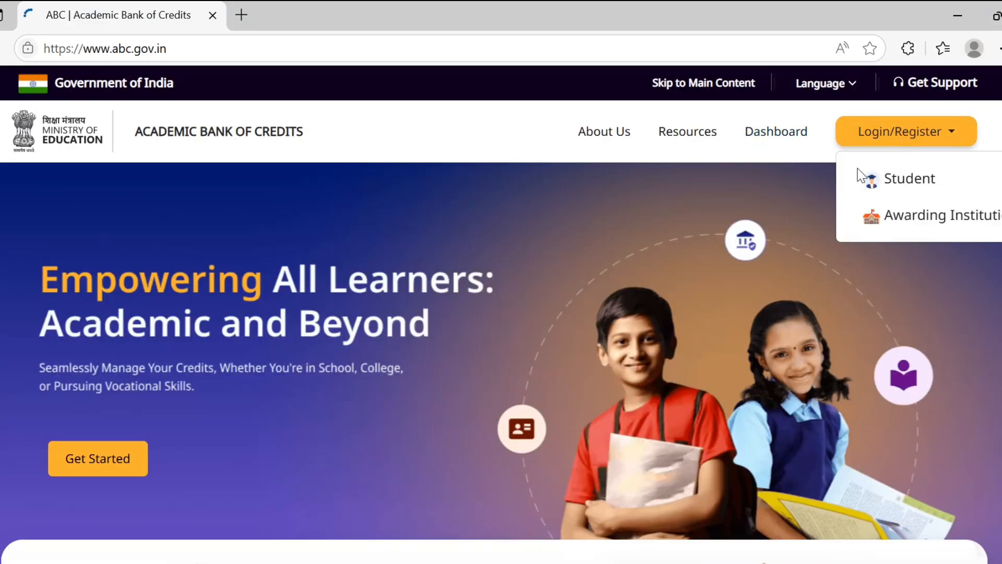
click(907, 192)
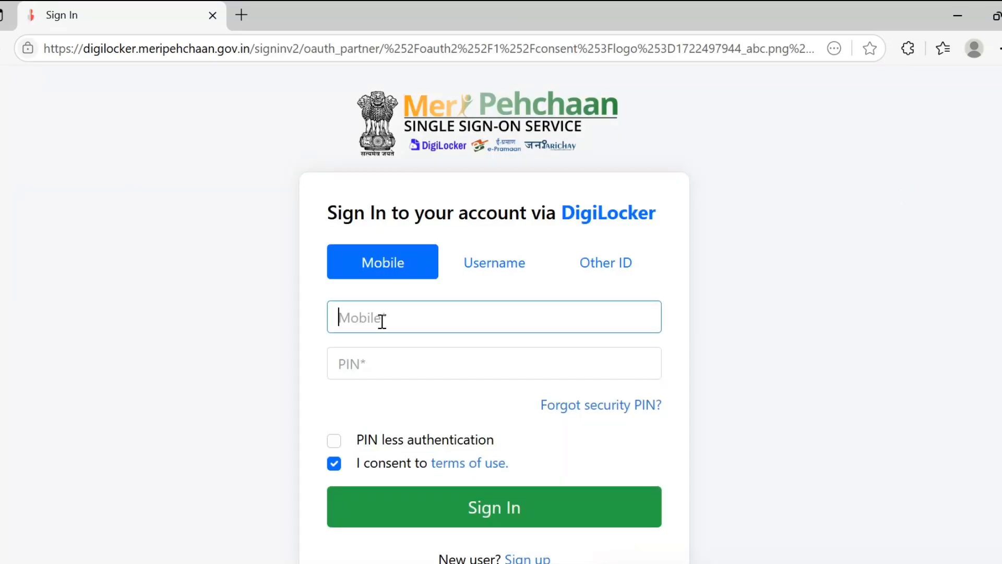
click(474, 500)
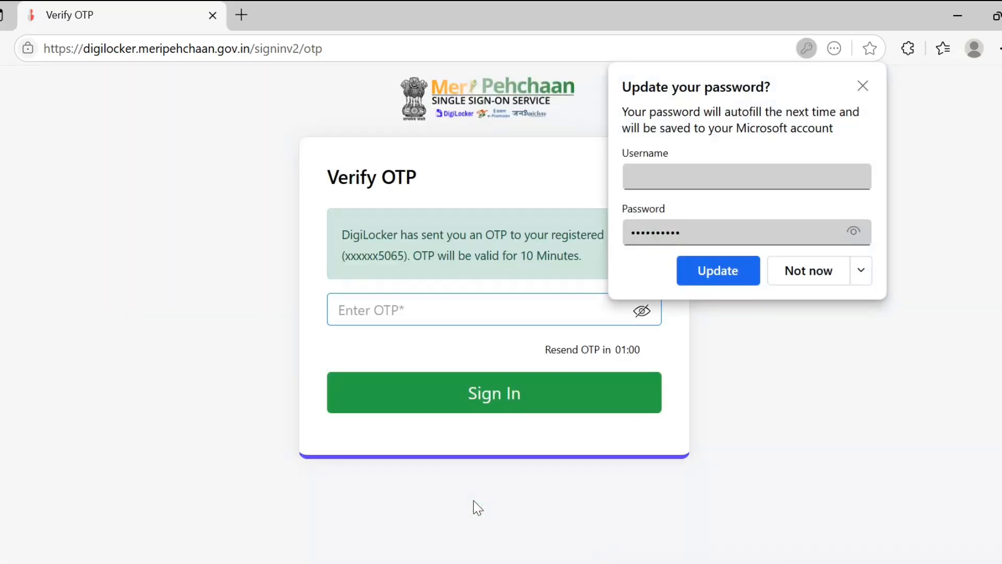
click(807, 271)
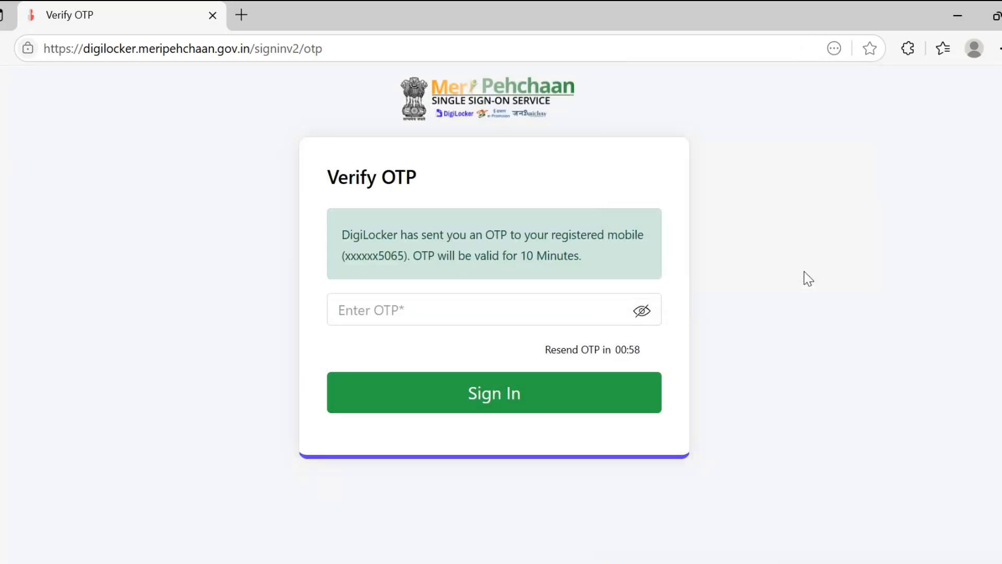
click(433, 304)
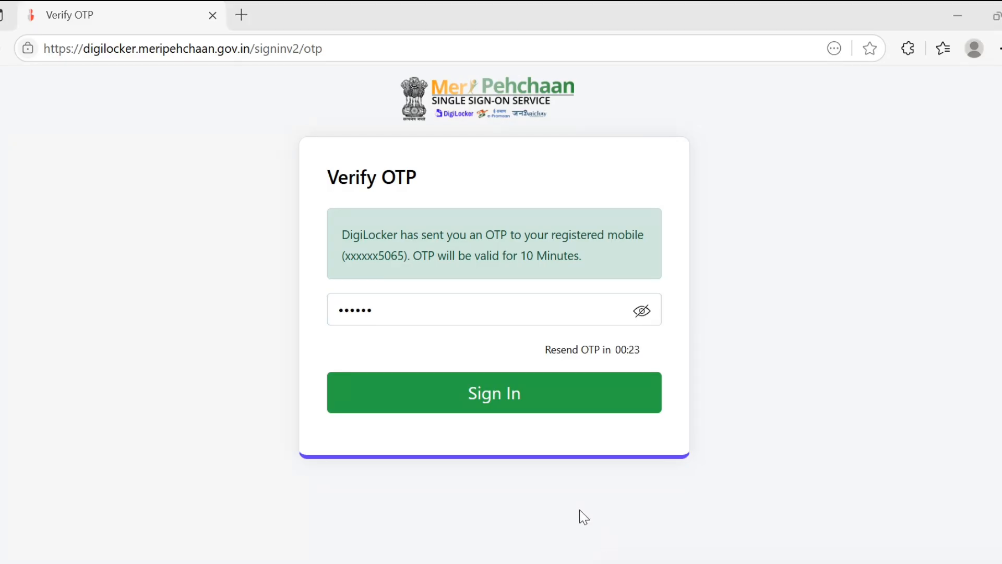
click(505, 402)
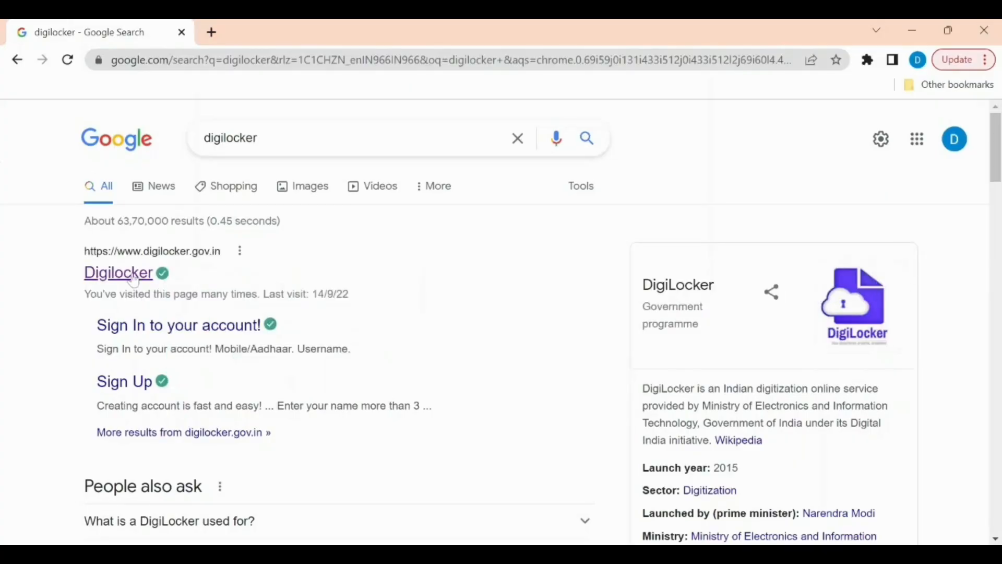
Step: Open digilocker.gov.in from the search results and sign in with the mobile number, security PIN and OTP
click(134, 280)
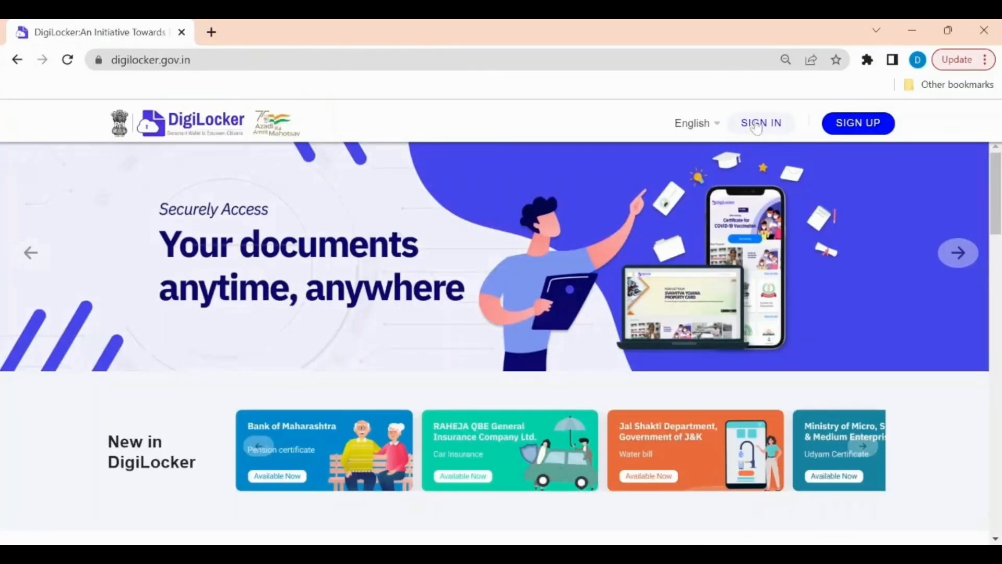
click(757, 125)
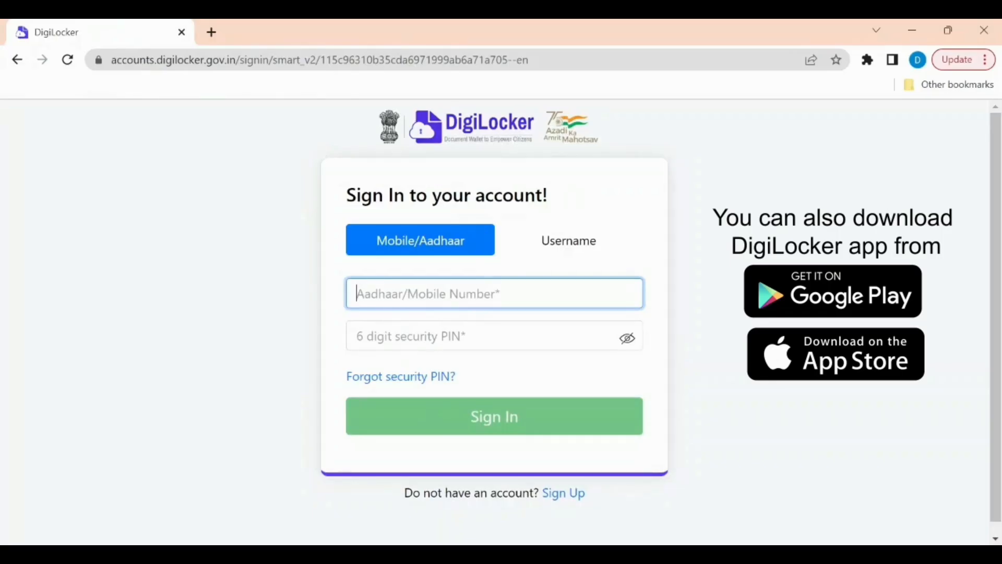
text(*********)
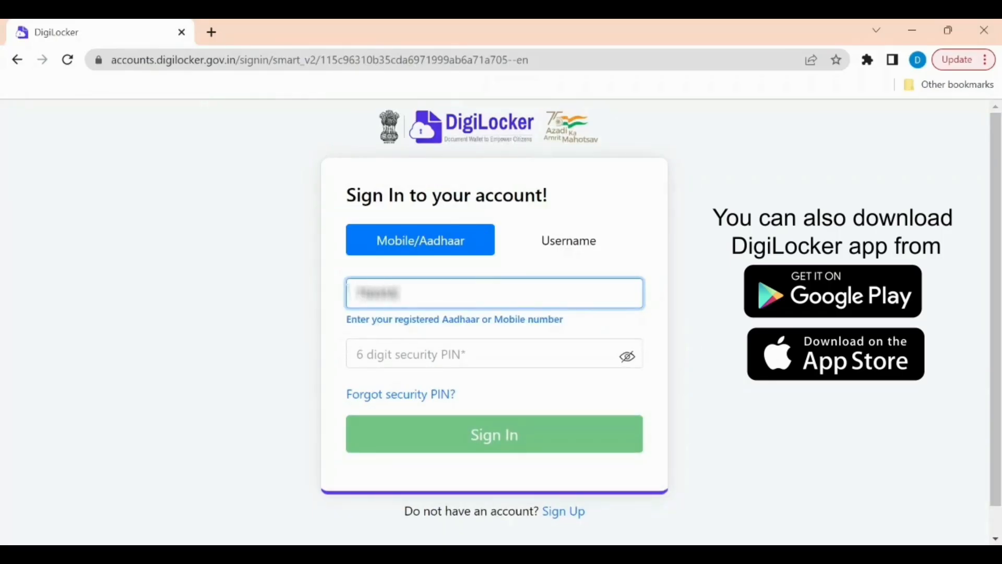
key(Tab)
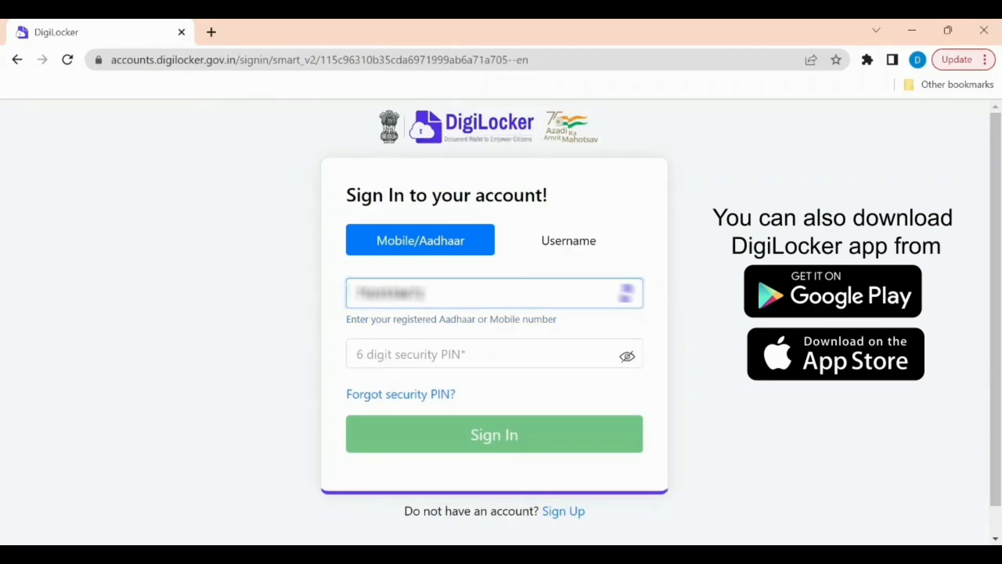
key(Tab)
text(*****)
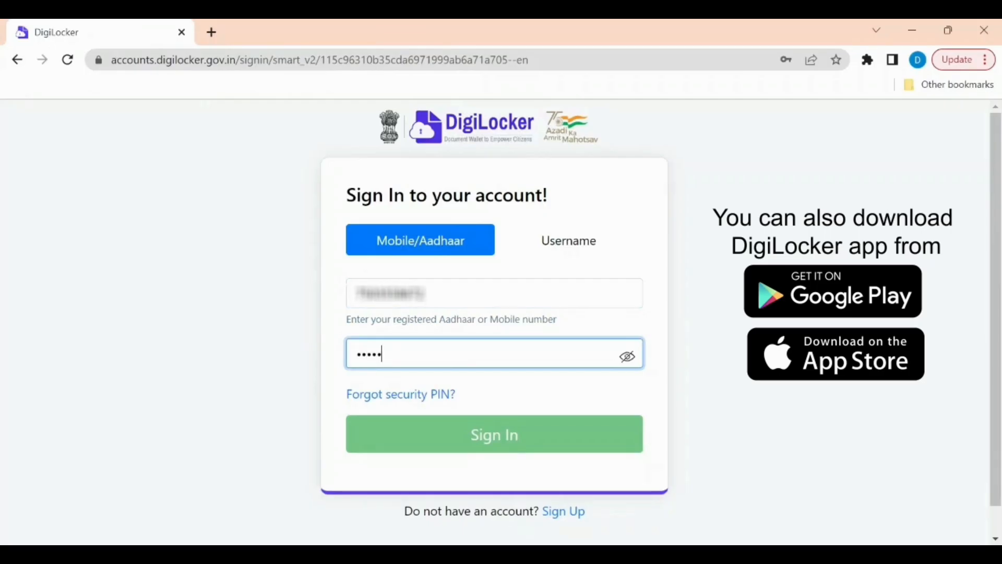
text(*)
click(510, 433)
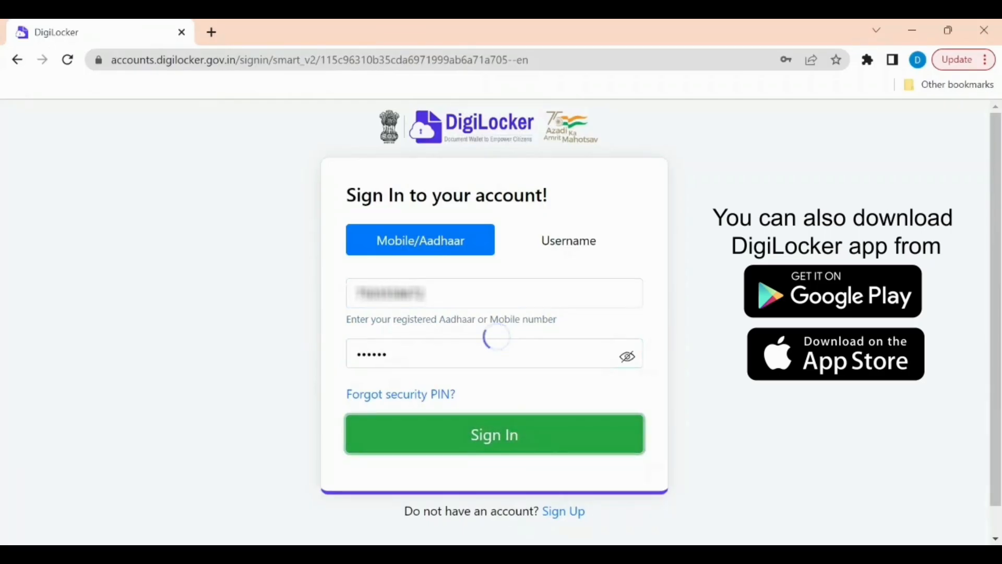
text(1234)
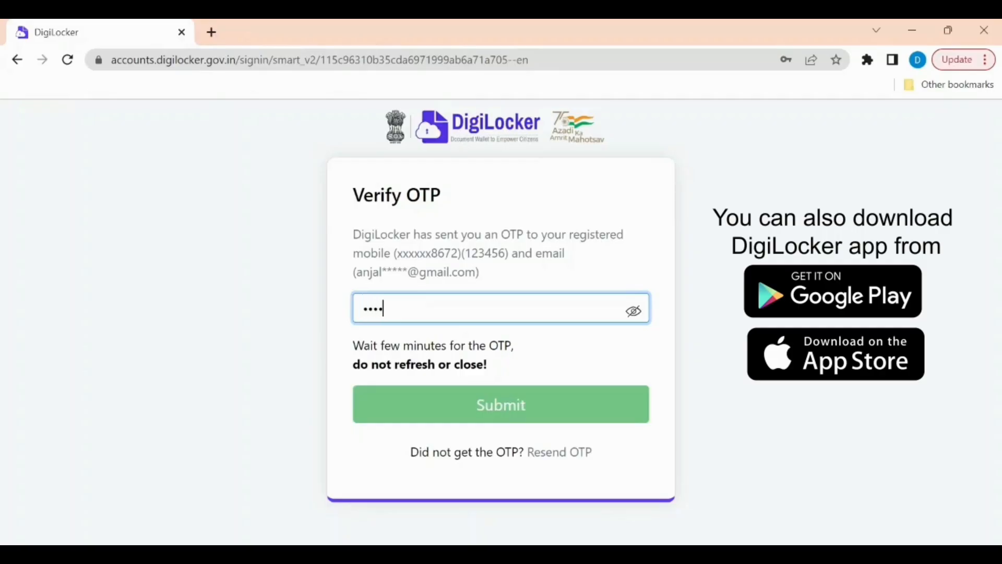
text(56)
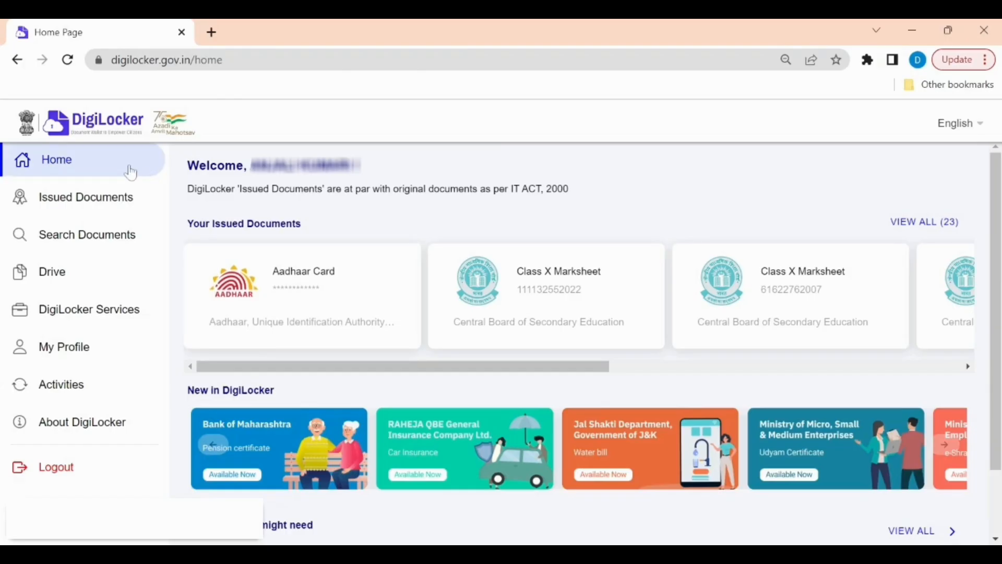
Step: Find Academic Bank of Credits among the Education issuers and fetch its ABC ID Card
click(110, 238)
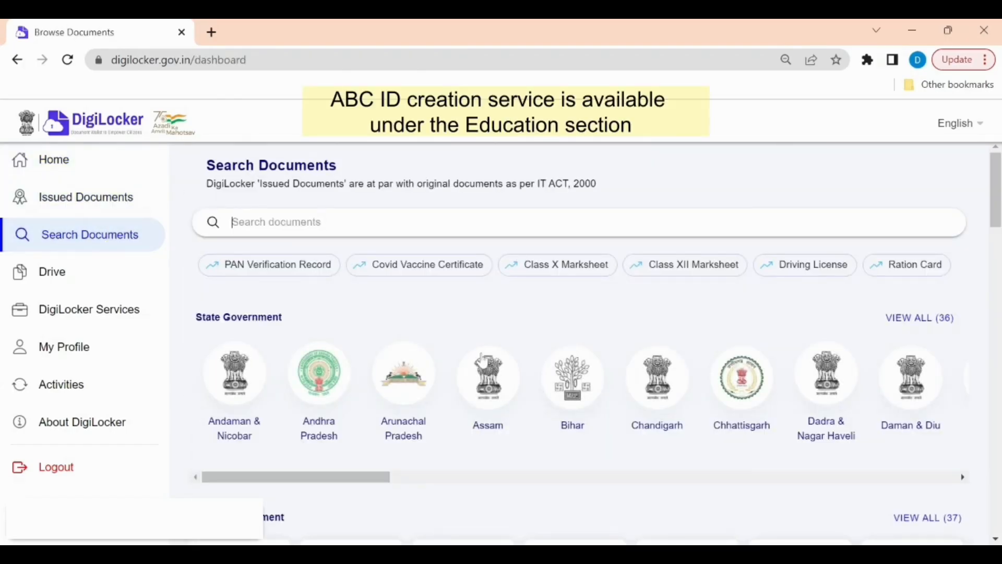
scroll(482, 360, down, 8)
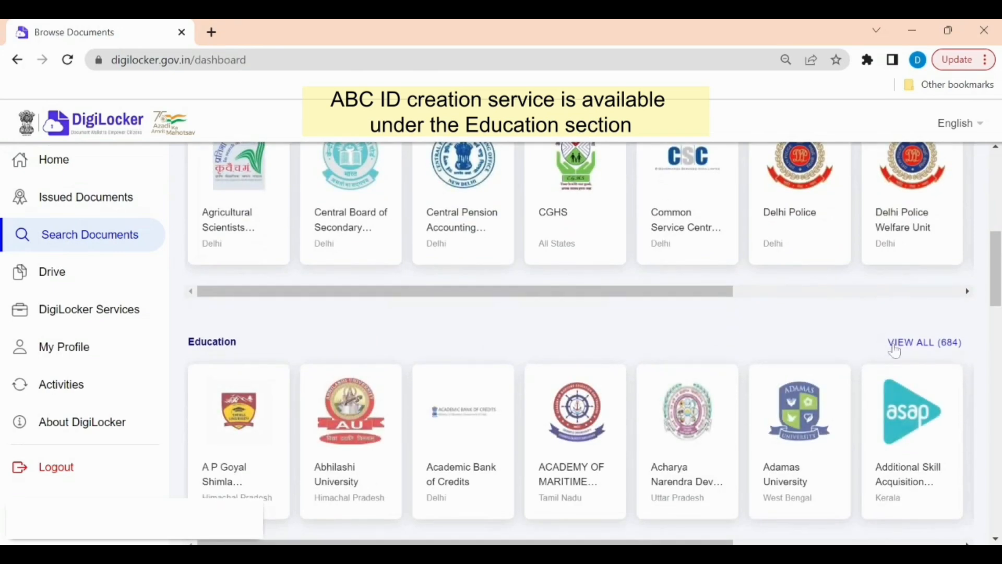
click(917, 349)
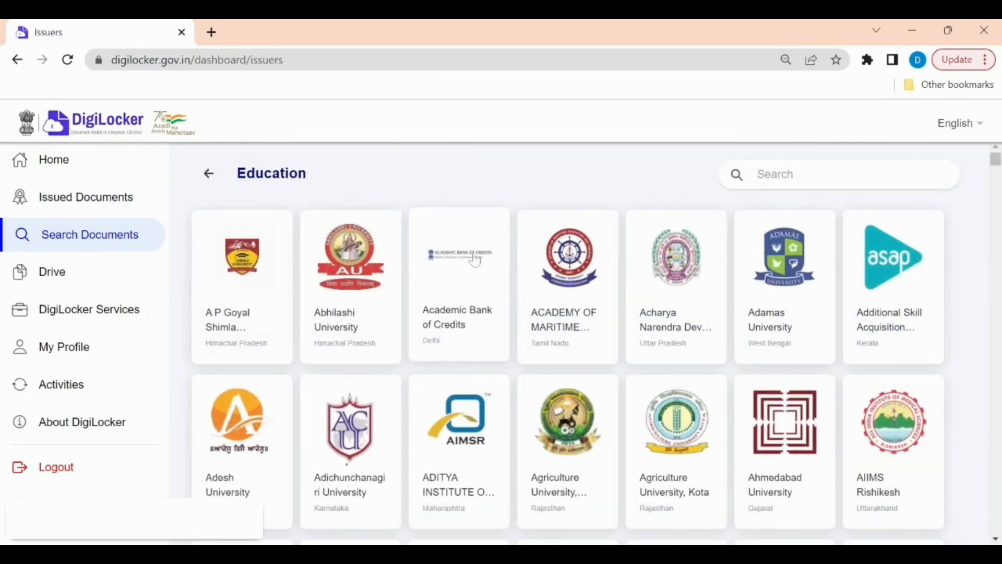
click(450, 304)
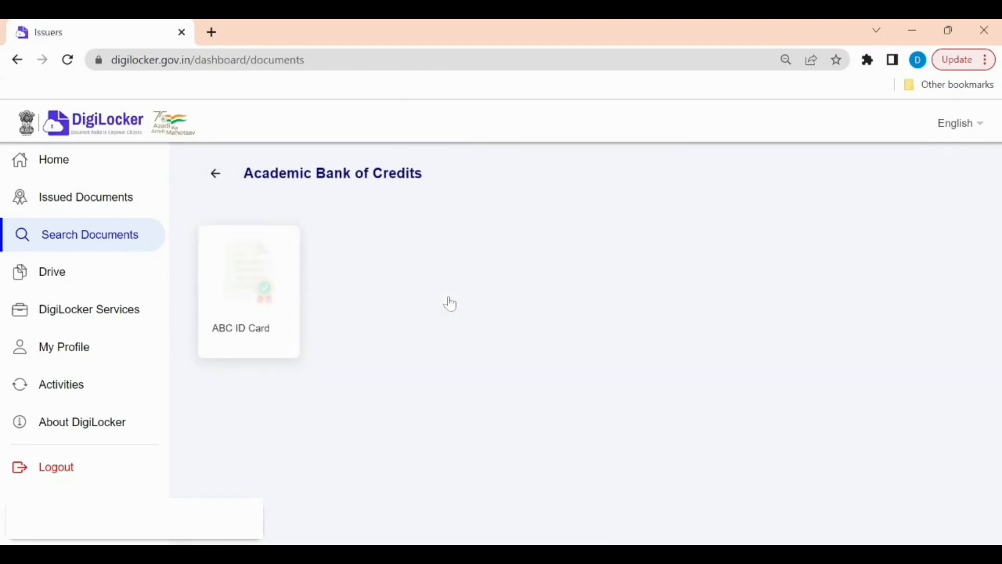
click(255, 293)
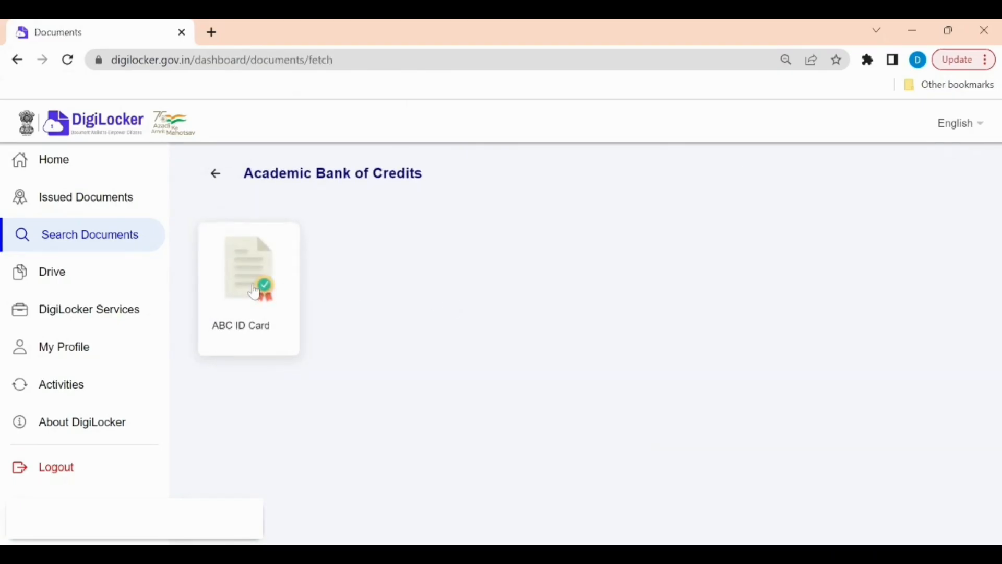
click(635, 463)
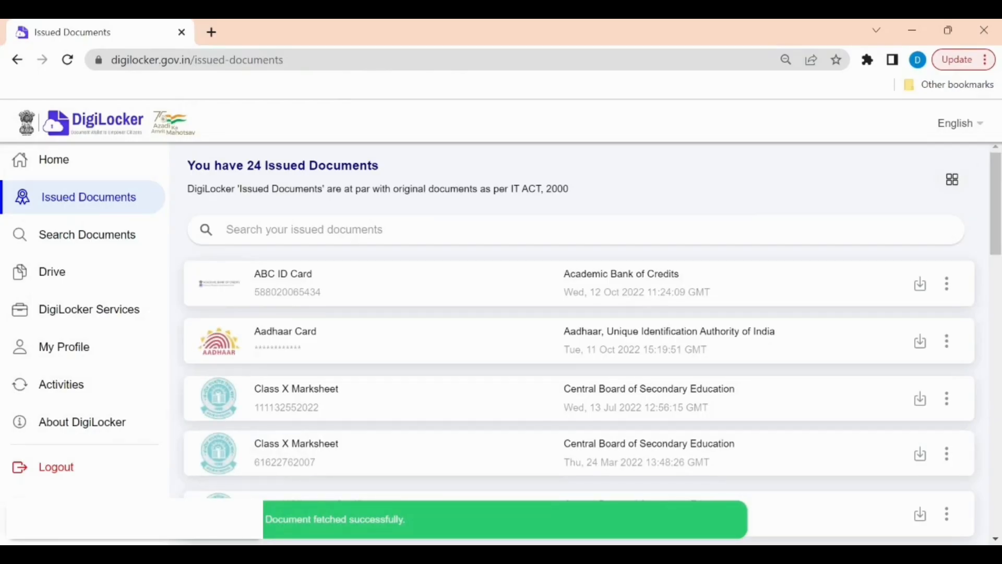
Step: Download the ABC ID Card from Issued Documents as a PDF and open it to view the signed card
click(921, 283)
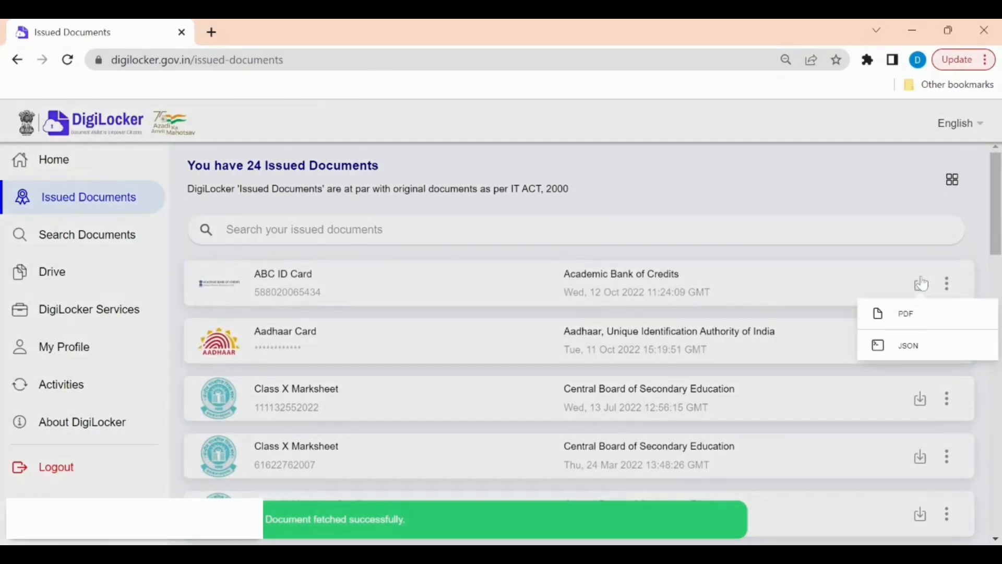
click(907, 314)
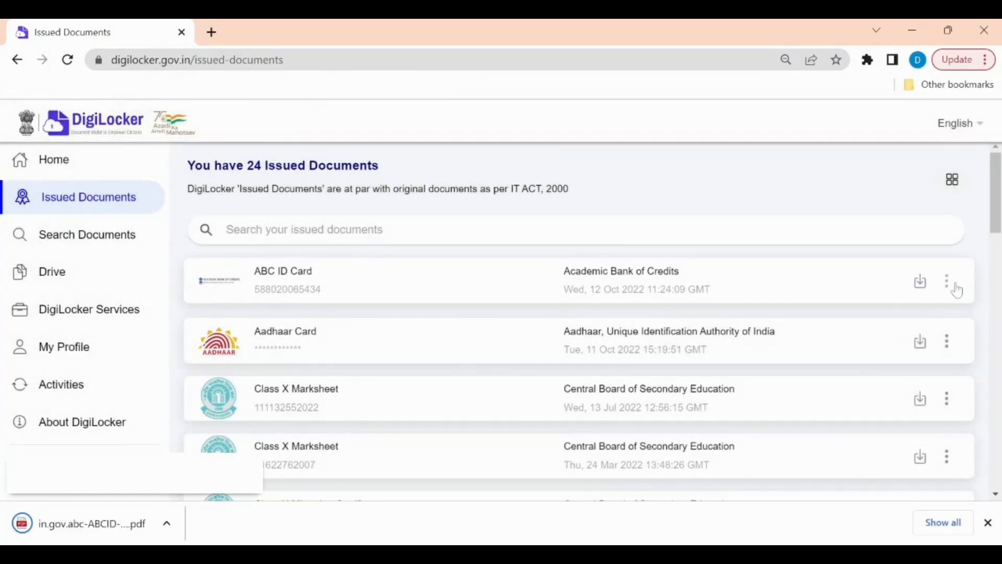
click(769, 287)
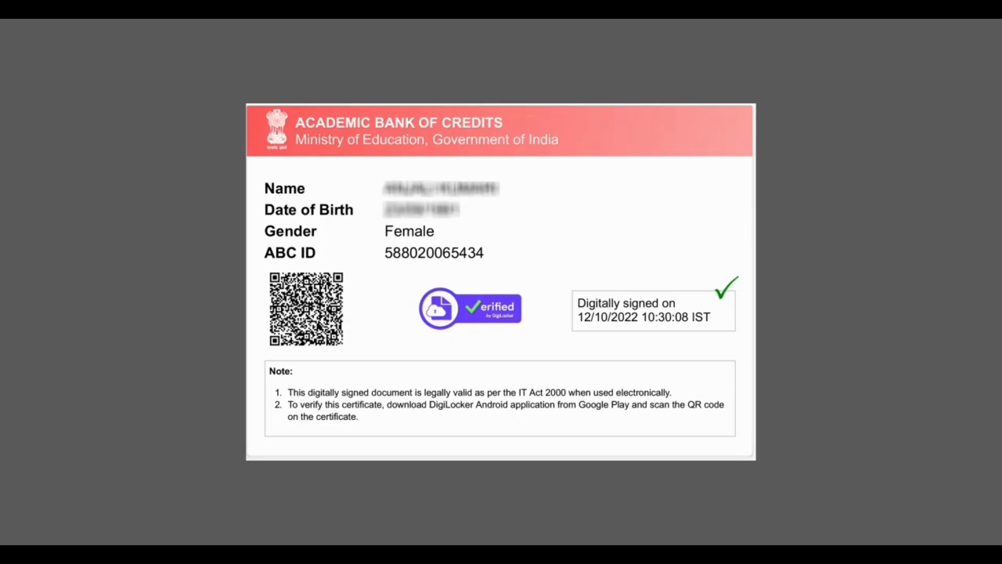